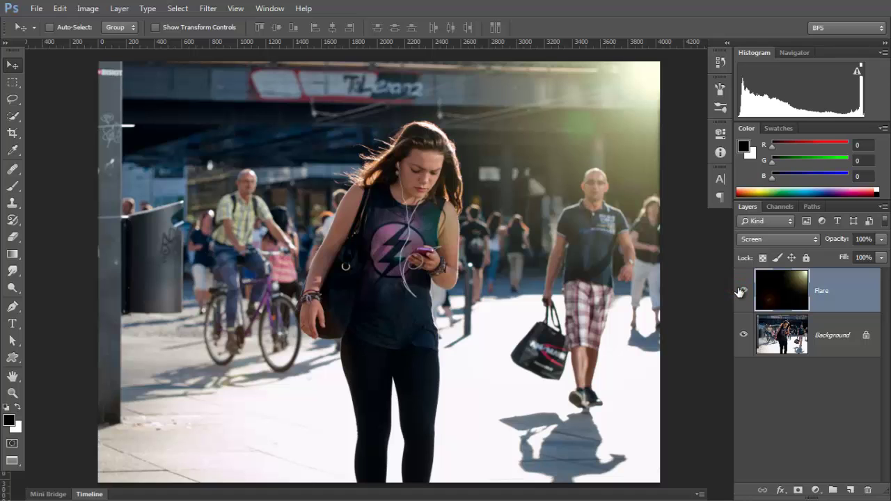
Toggle the Flare layer's visibility several times to compare the photo with and without the lens flare.
click(739, 290)
click(739, 290)
click(739, 290)
click(740, 291)
click(739, 290)
click(739, 290)
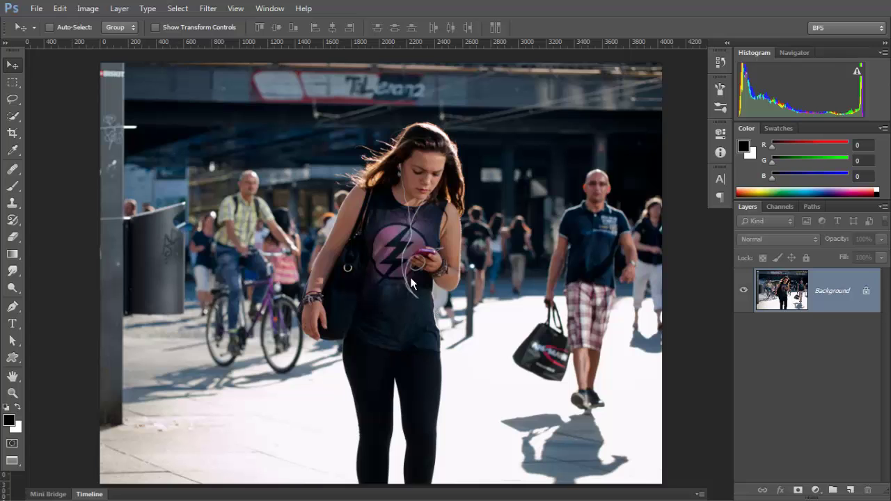
Switch to Chrome to view the street photo's Flickr page and its Creative Commons licence, and return to Photoshop.
key(alt+Tab)
key(alt+Tab)
key(alt+Tab)
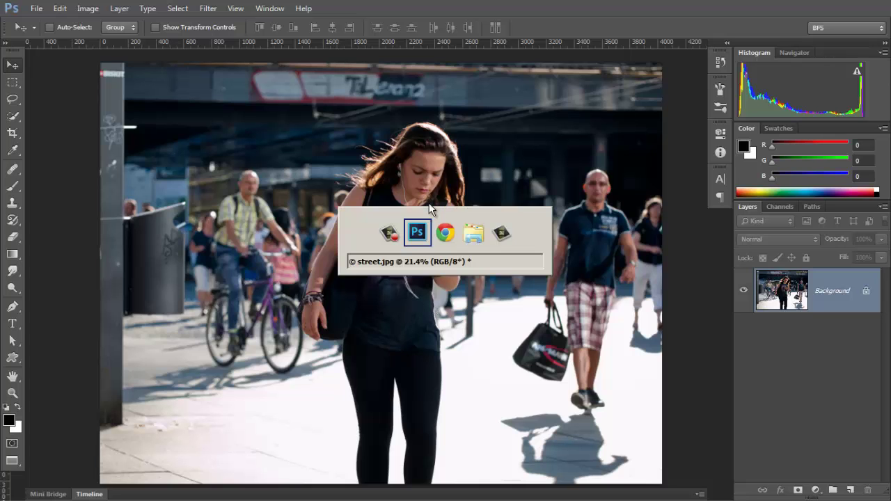
key(alt+Tab)
key(alt+Tab)
key(alt+Tab)
key(alt+Tab)
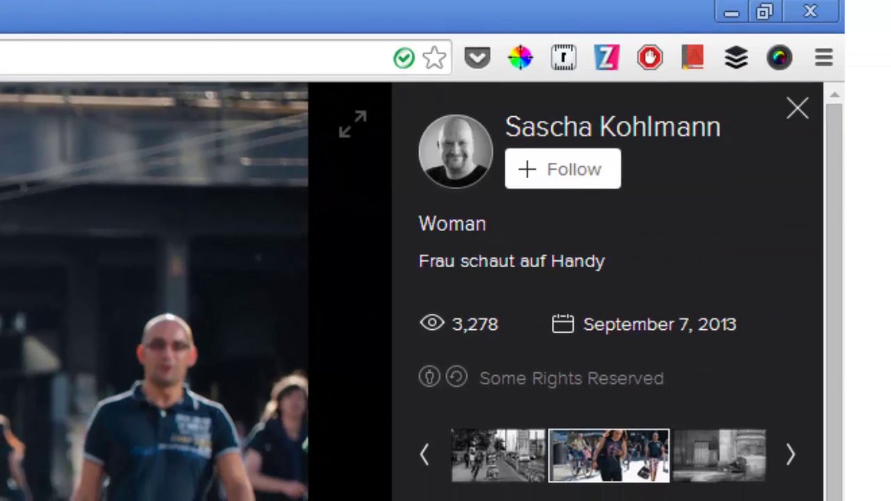
click(529, 374)
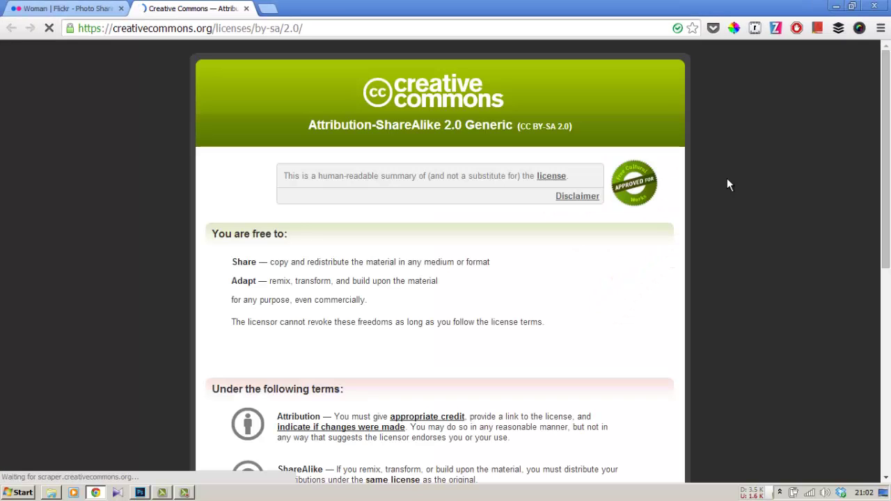
click(246, 8)
click(141, 493)
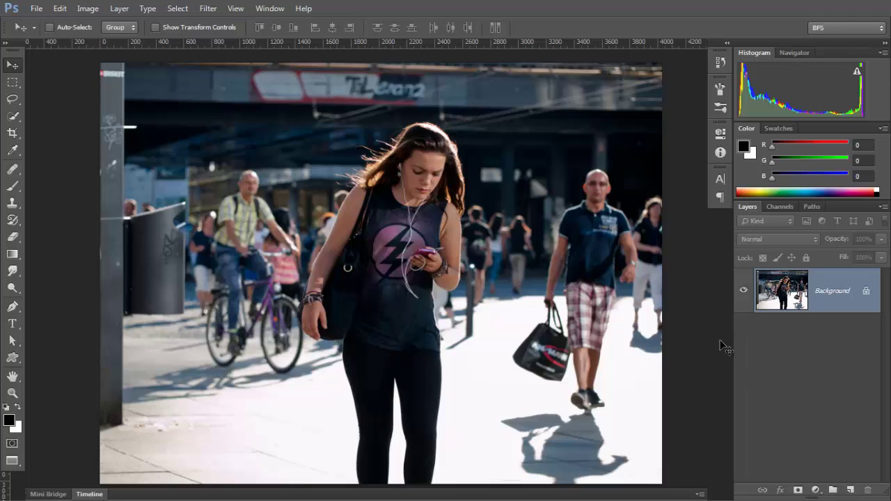
Render a 105mm Prime lens flare at 102% brightness directly on the Background layer, between the woman and the man with the bag.
click(210, 7)
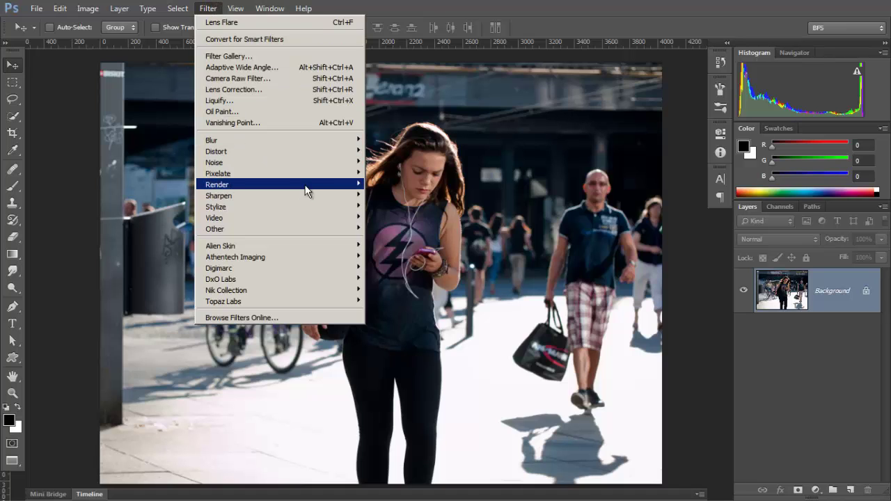
mouse_move(307, 186)
click(415, 220)
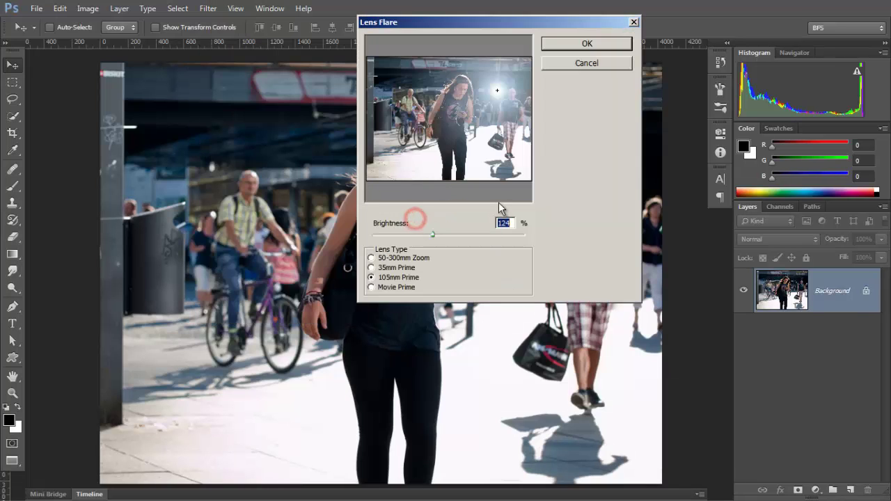
click(500, 89)
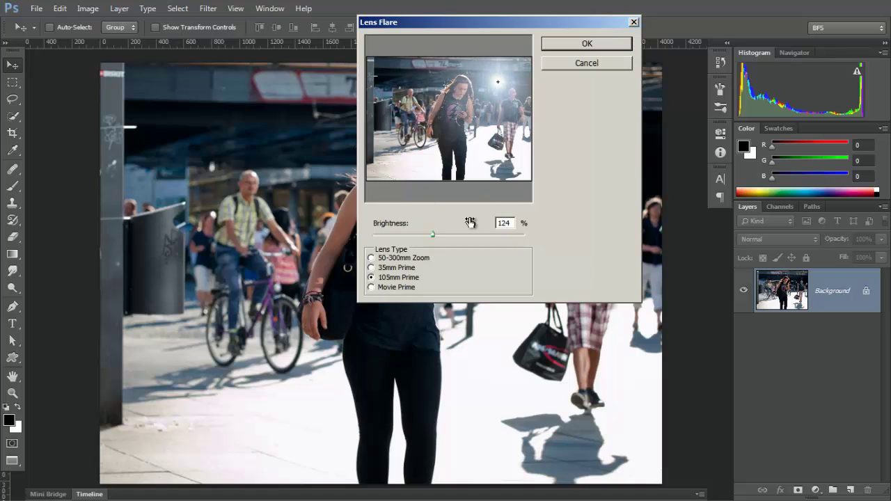
click(490, 85)
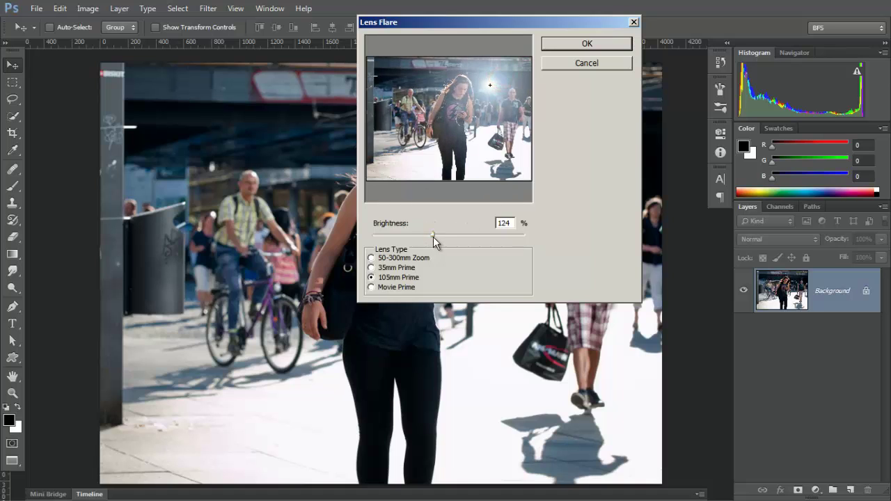
drag(433, 237, 422, 234)
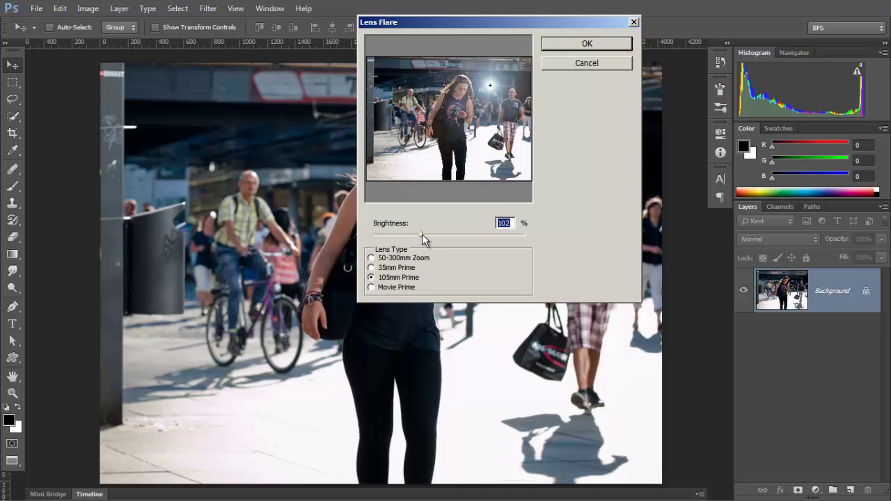
click(600, 43)
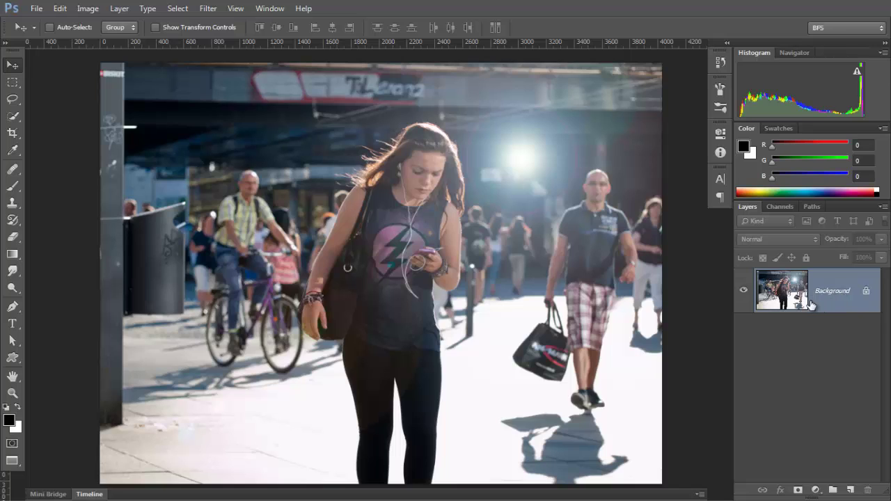
Try to move the flare on the locked Background layer and to recolour it with a Hue/Saturation hue shift of +173.
click(520, 158)
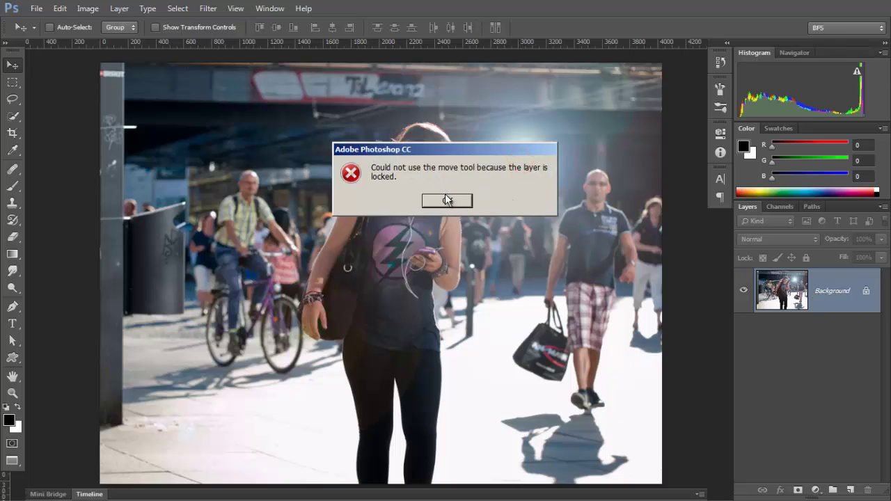
click(442, 200)
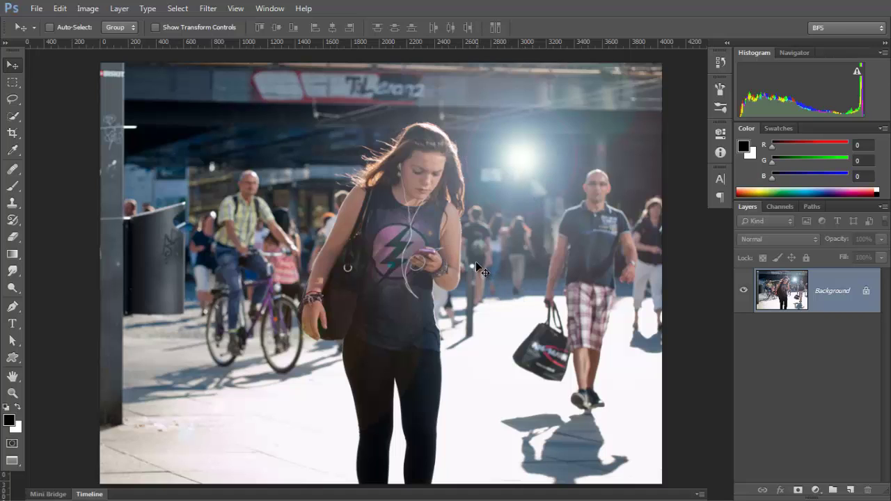
key(ctrl+u)
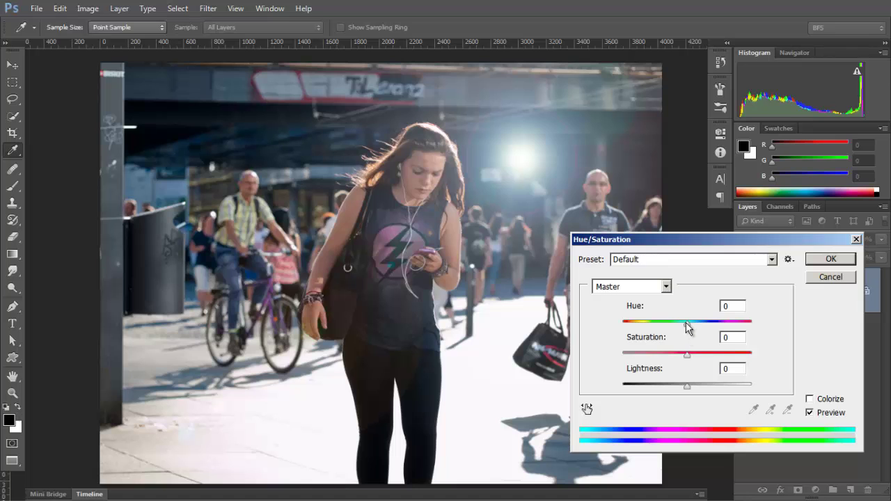
drag(687, 324, 750, 323)
drag(749, 240, 549, 163)
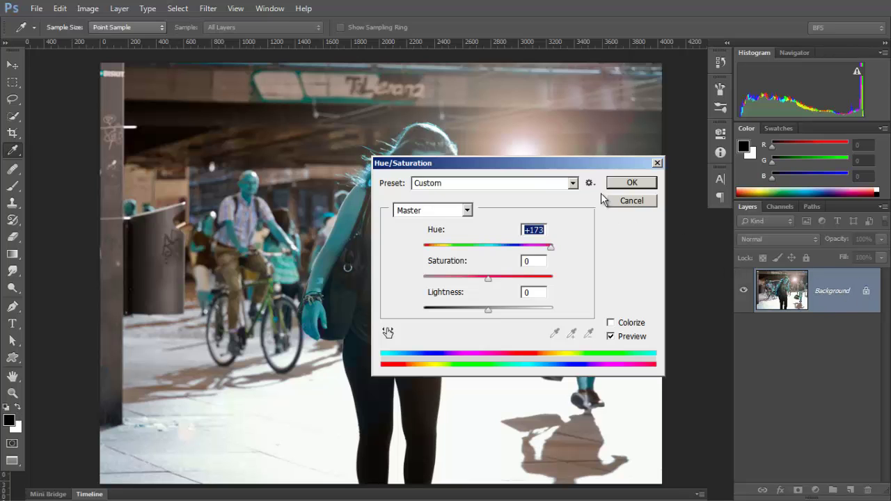
click(650, 203)
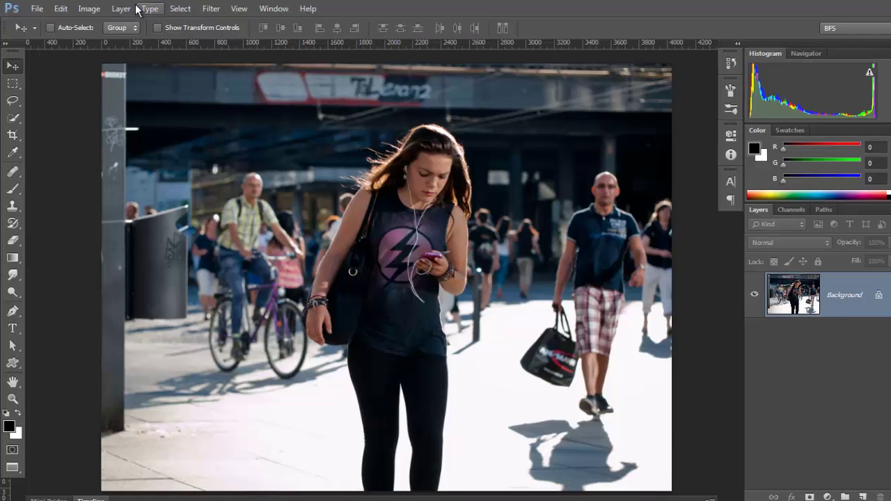
Create a new layer named Flare in Overlay mode, filled with the Overlay-neutral 50% gray.
click(126, 8)
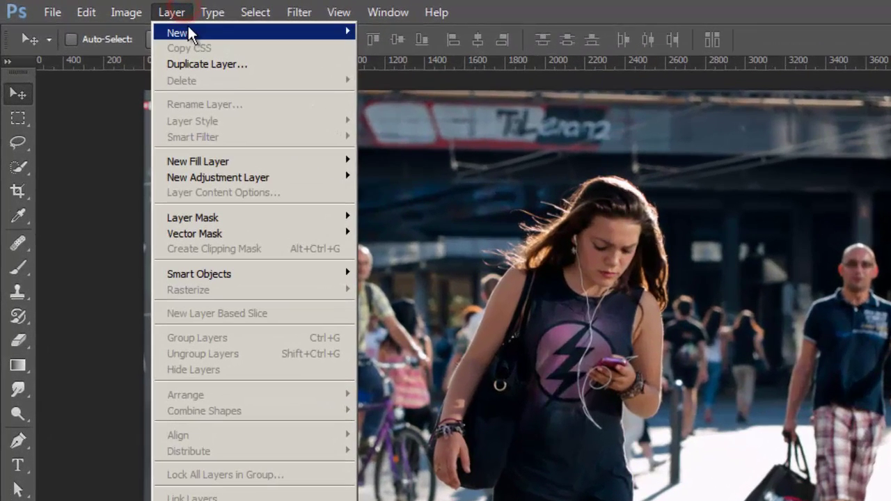
mouse_move(161, 28)
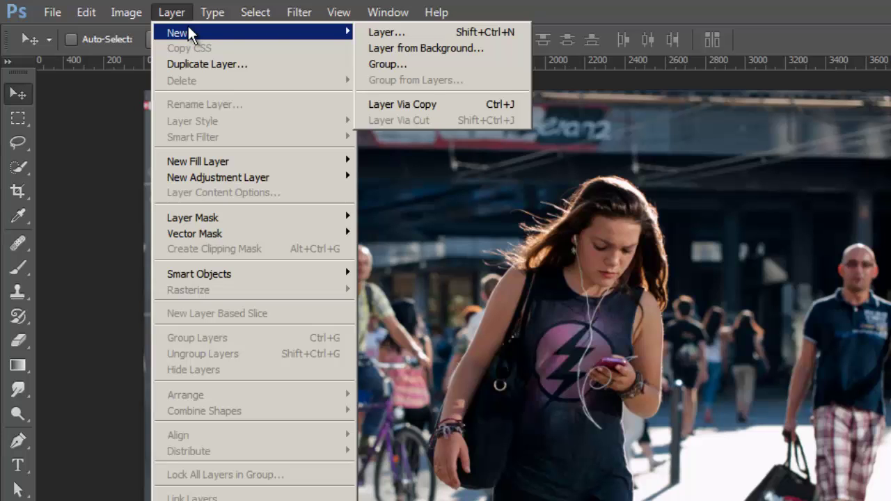
click(401, 31)
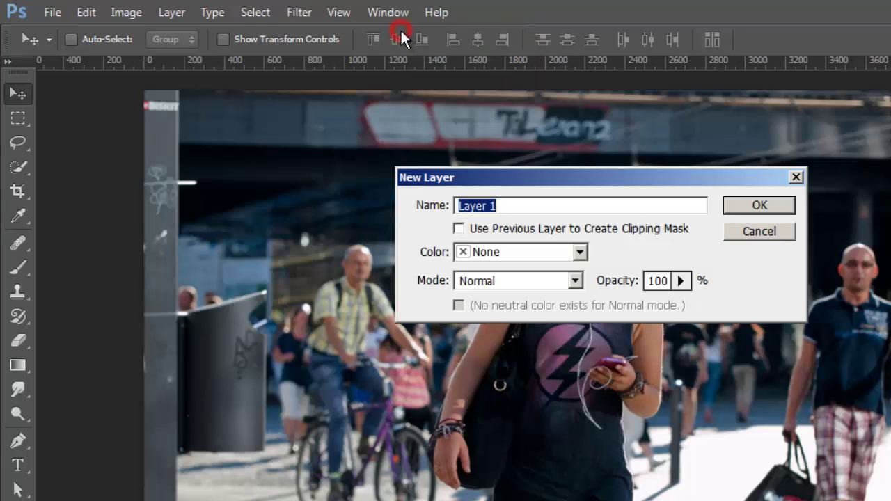
click(520, 284)
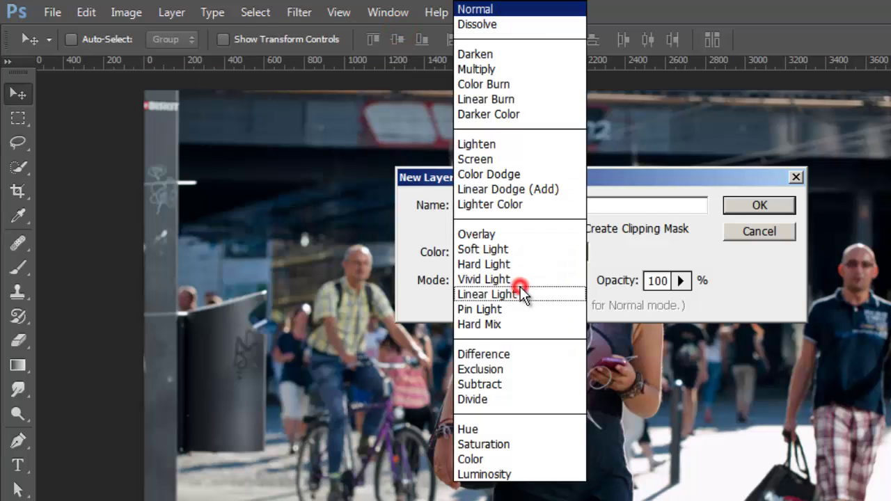
click(523, 234)
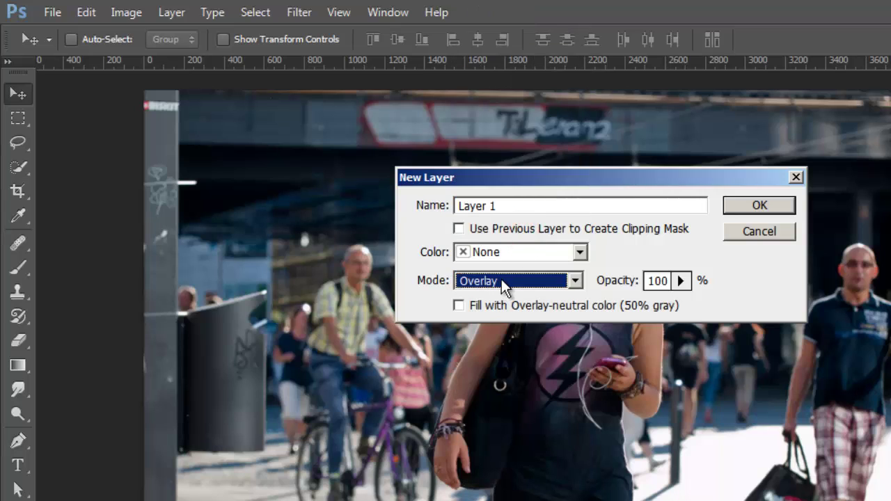
click(459, 306)
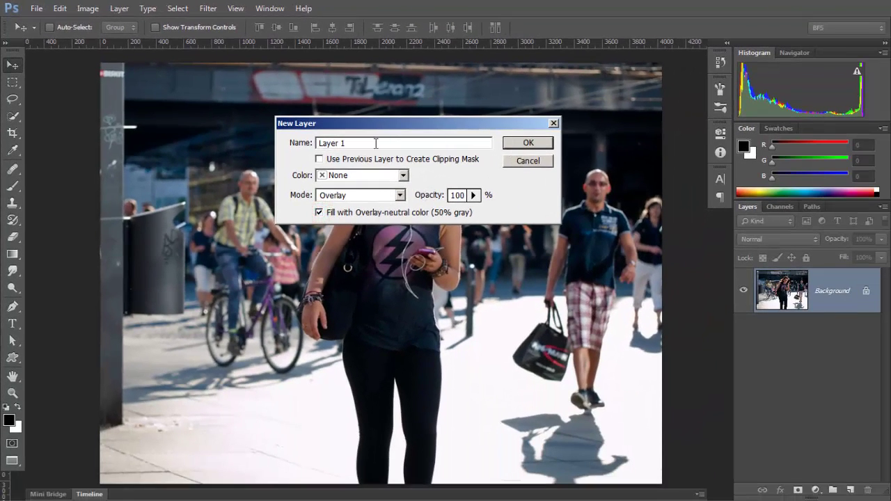
double_click(376, 143)
text(Flare)
click(524, 143)
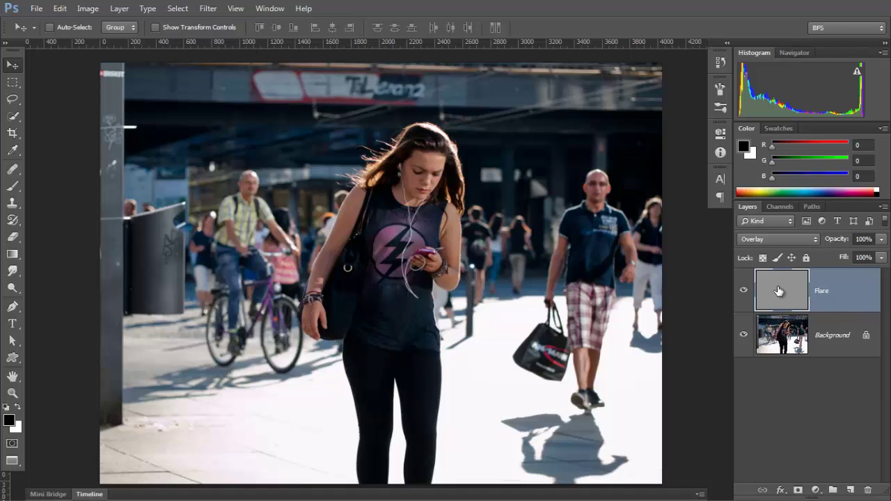
Render a 105mm Prime lens flare at 132% brightness on the gray Flare layer, in its upper right area.
click(205, 8)
mouse_move(272, 190)
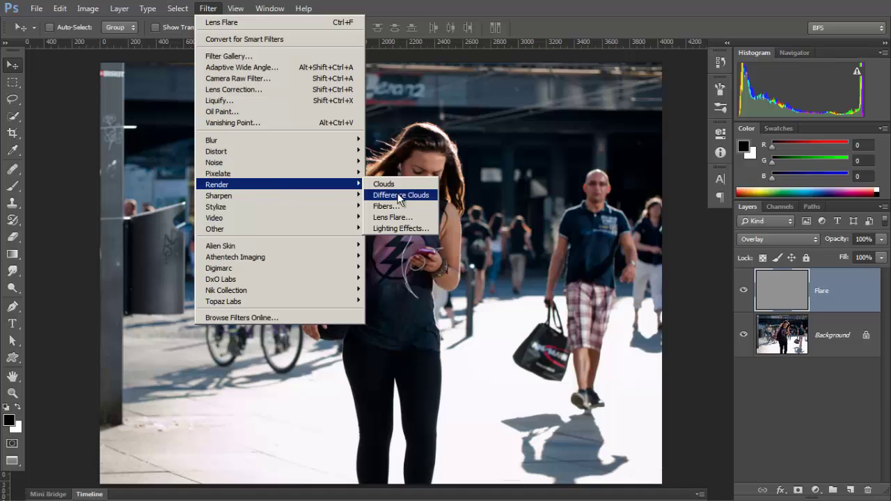
click(403, 217)
drag(490, 82, 477, 96)
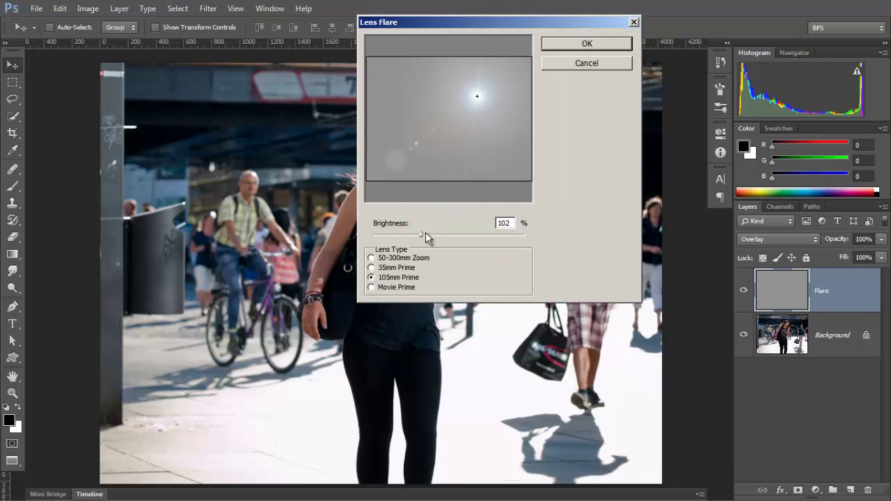
drag(423, 234, 437, 239)
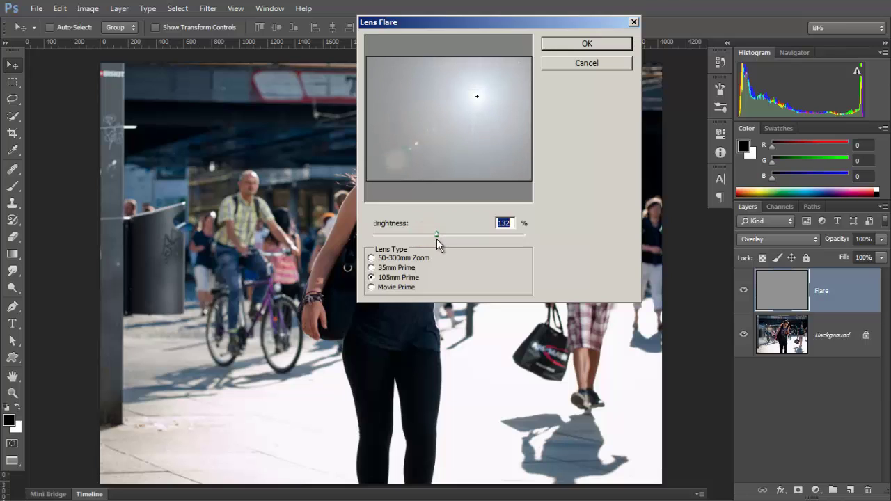
click(573, 44)
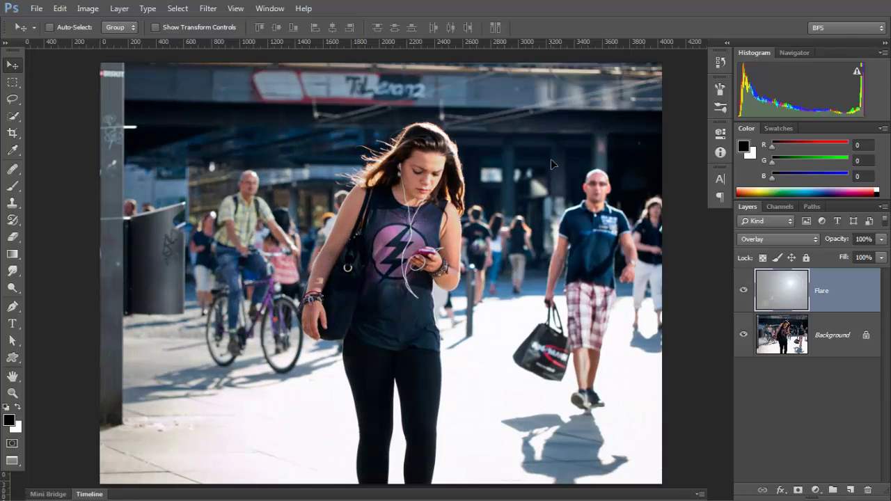
Try moving the Overlay flare to different positions over the photo, and delete the Flare layer.
click(553, 139)
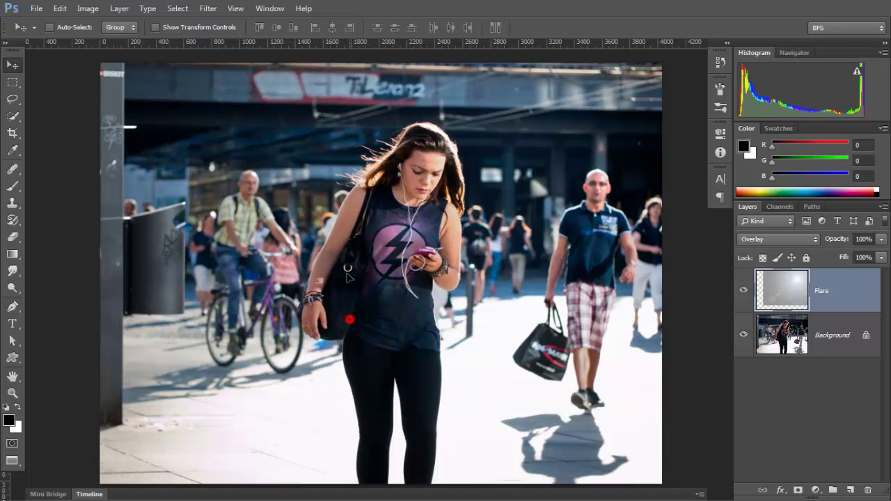
drag(348, 277, 446, 216)
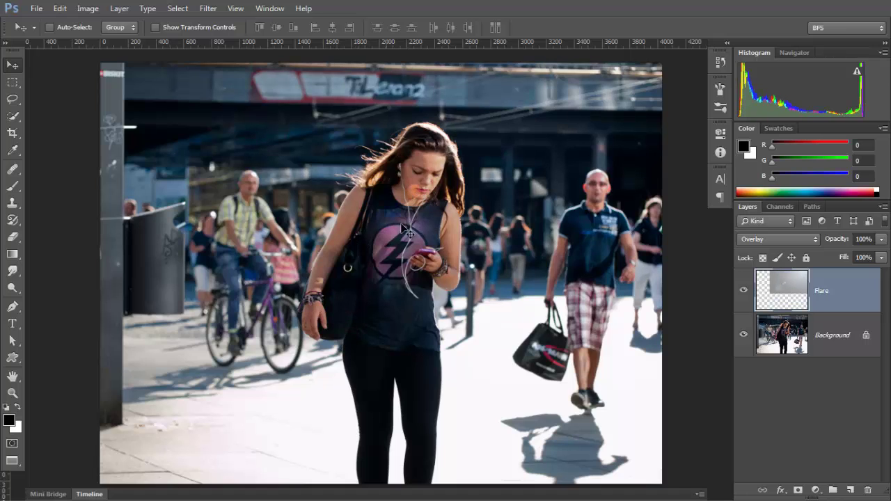
drag(482, 174, 541, 195)
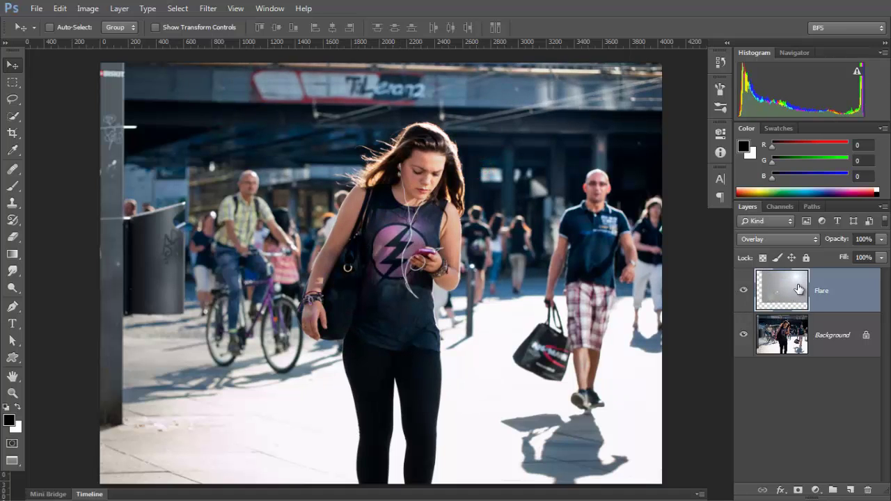
drag(783, 283, 867, 489)
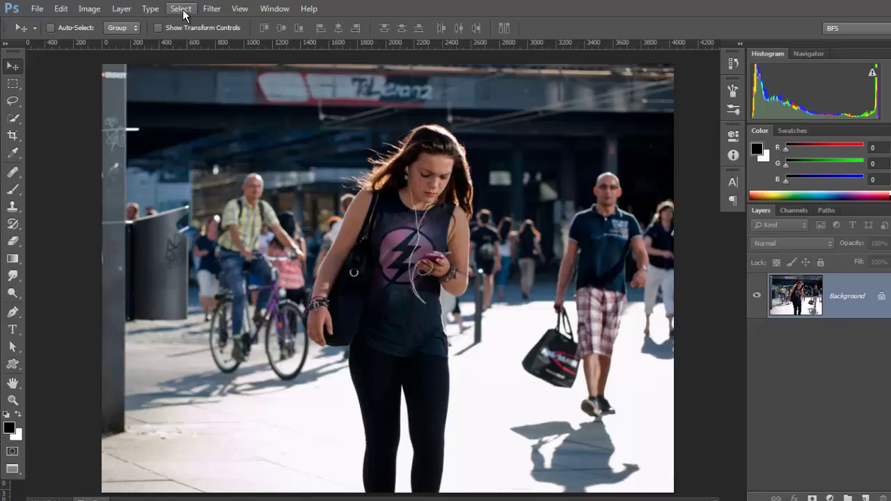
Create a new empty layer named Flare in Normal mode above the Background layer.
click(121, 9)
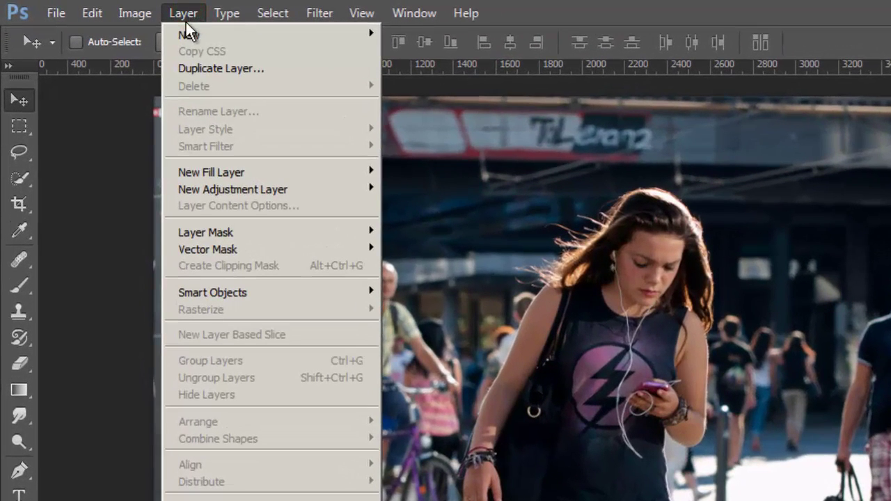
mouse_move(185, 28)
click(434, 32)
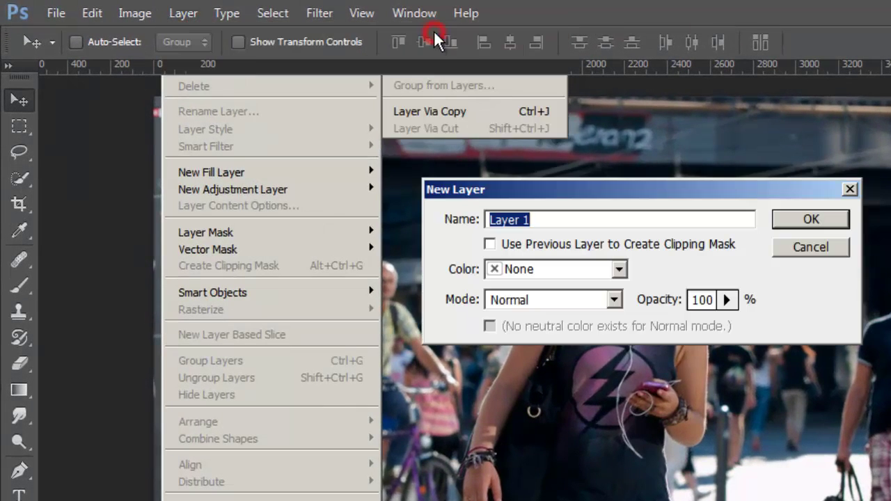
text(Flare)
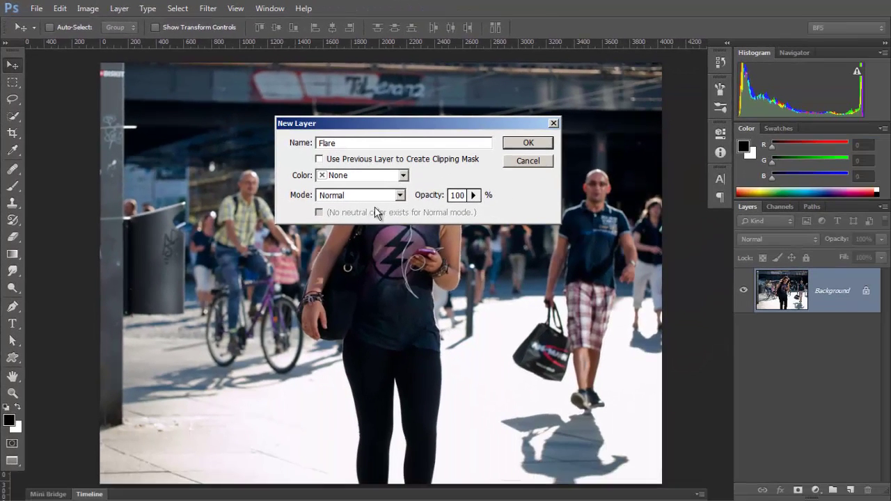
click(523, 142)
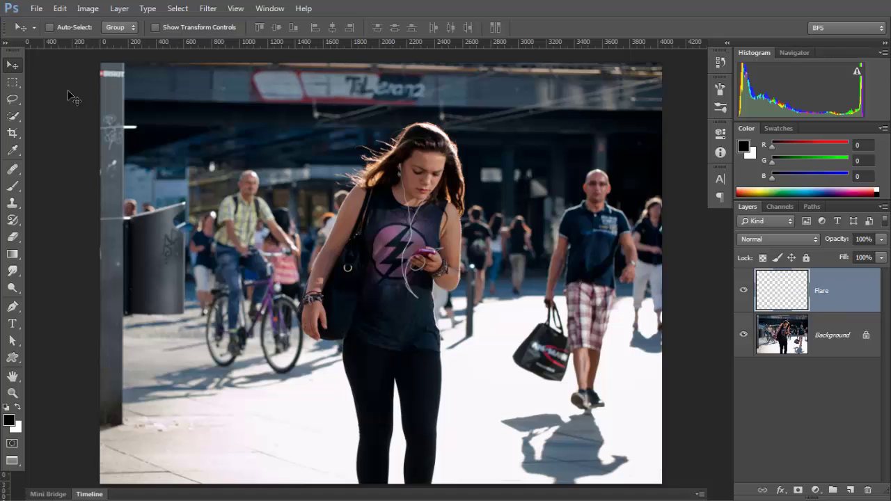
Fill the empty Flare layer with black in Normal mode at 100% opacity.
click(59, 9)
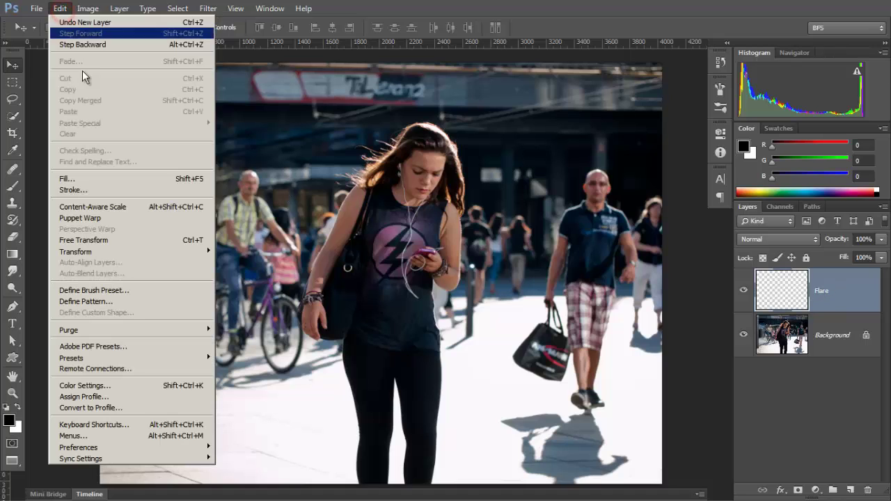
click(147, 186)
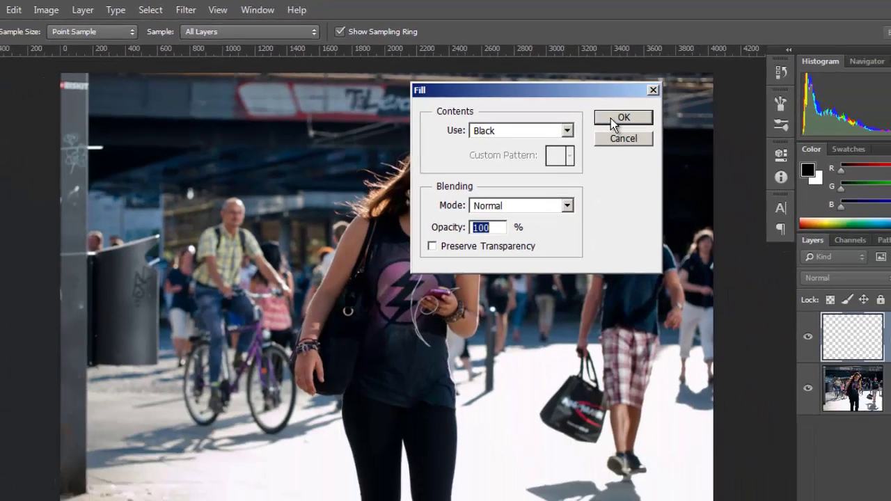
click(752, 170)
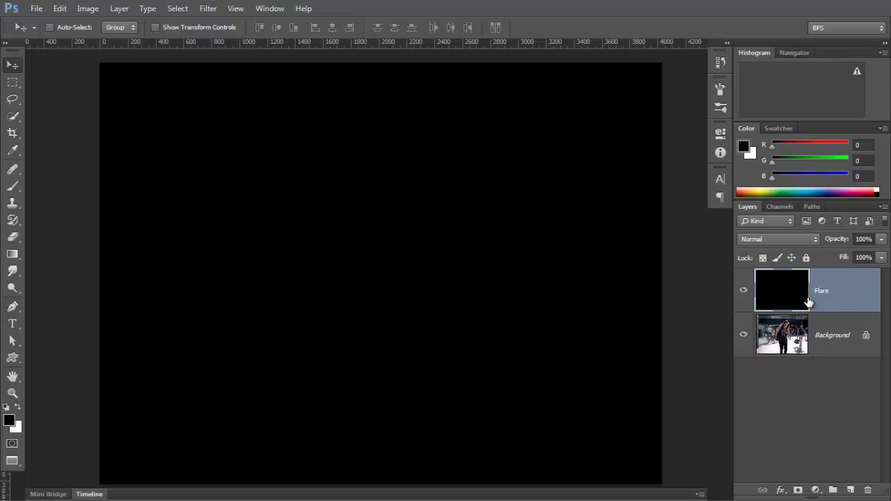
Render a 105mm Prime lens flare at 100% brightness on the black Flare layer, in its upper right area.
click(210, 12)
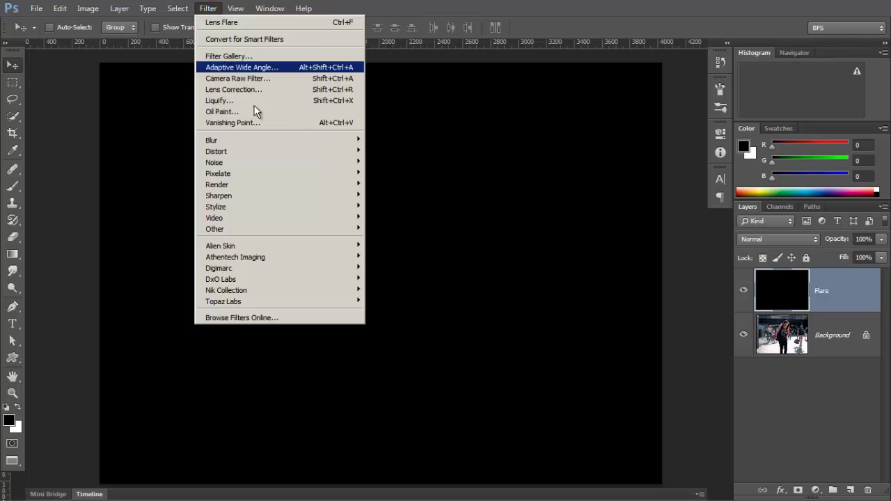
mouse_move(310, 186)
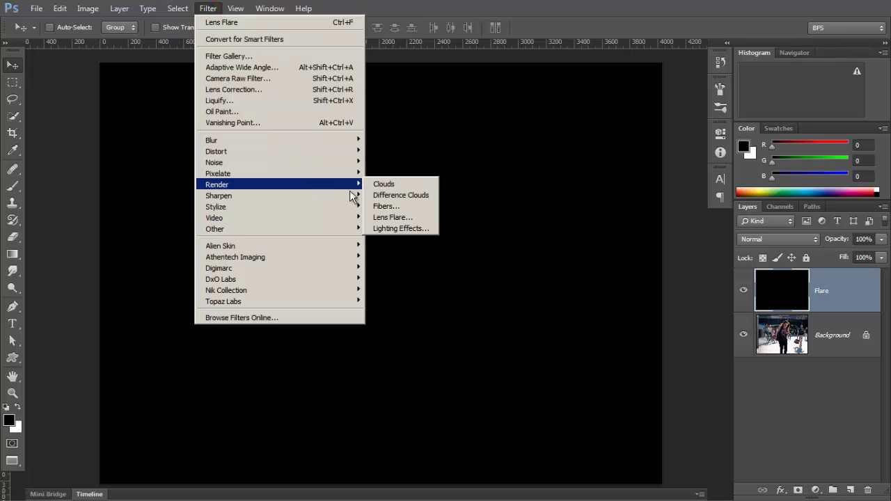
click(402, 218)
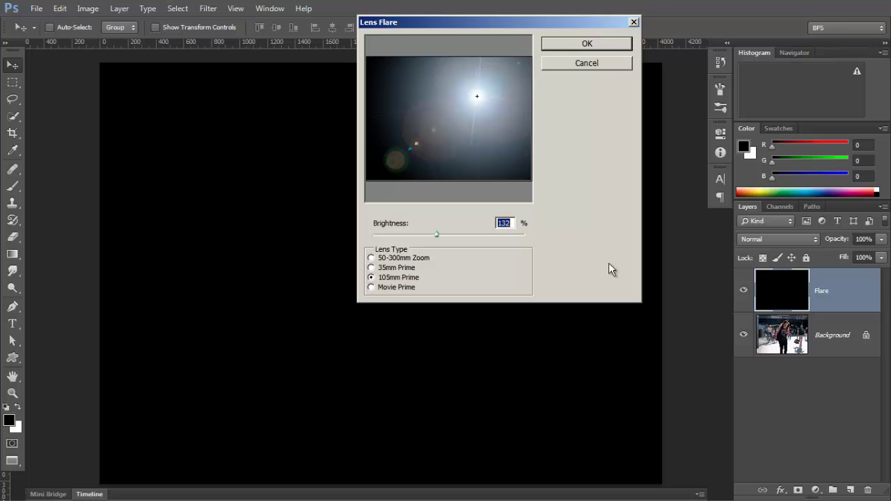
drag(478, 99, 473, 105)
click(473, 101)
drag(438, 236, 420, 230)
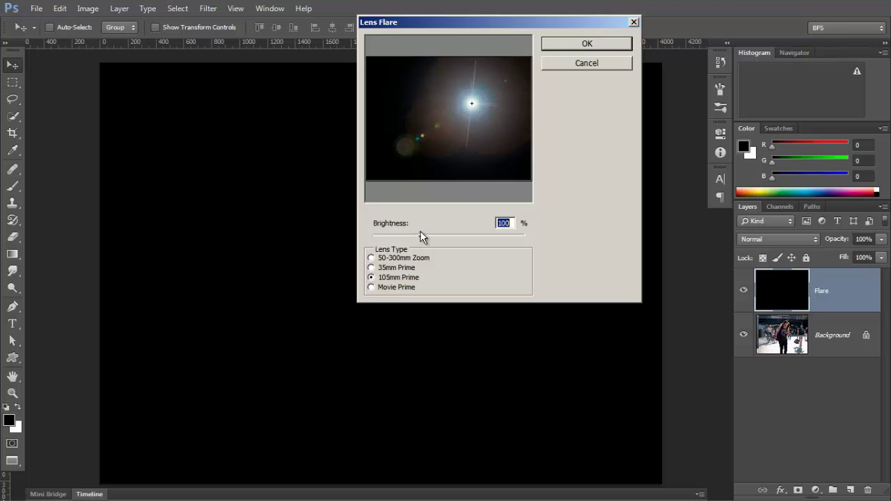
mouse_move(473, 104)
mouse_down()
mouse_move(492, 101)
mouse_move(478, 99)
mouse_up()
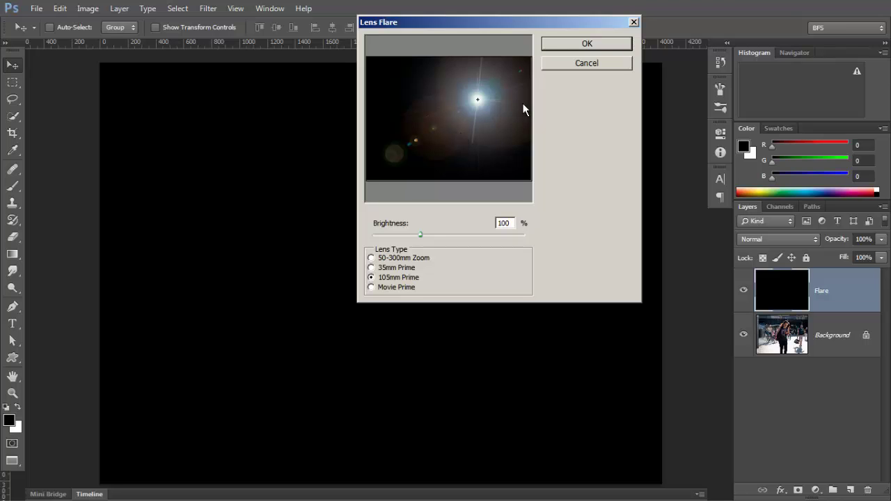
click(591, 42)
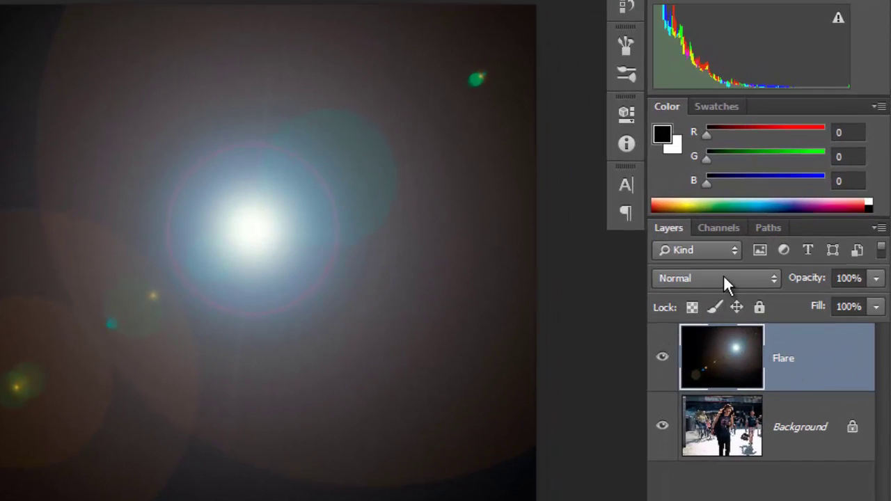
Set the Flare layer's blend mode to Screen and reposition the flare over the dark background between the woman and the man with the bag.
click(724, 277)
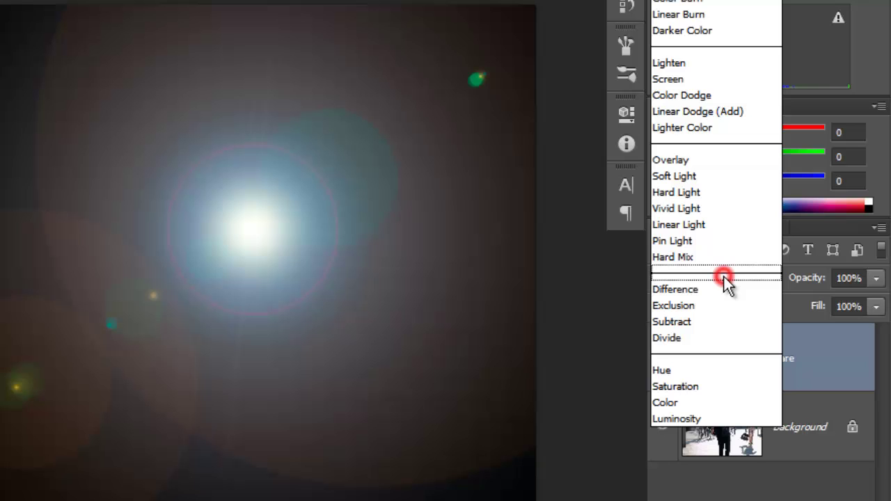
click(741, 83)
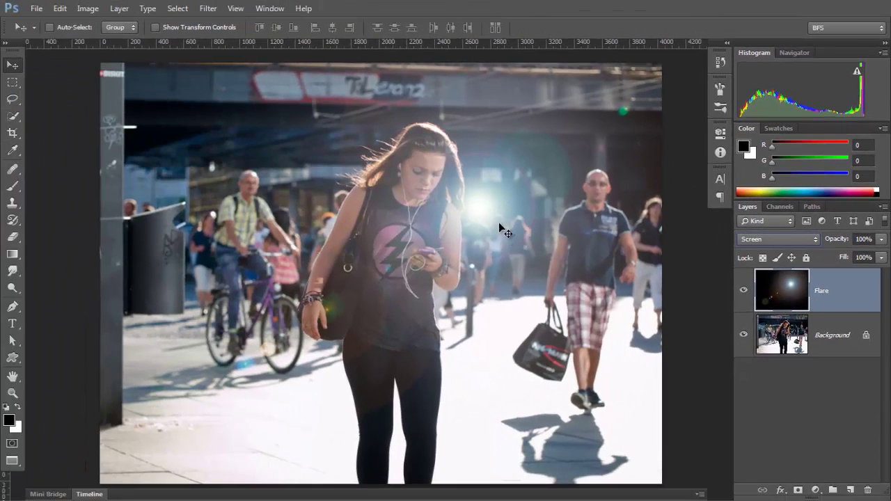
drag(499, 223, 601, 150)
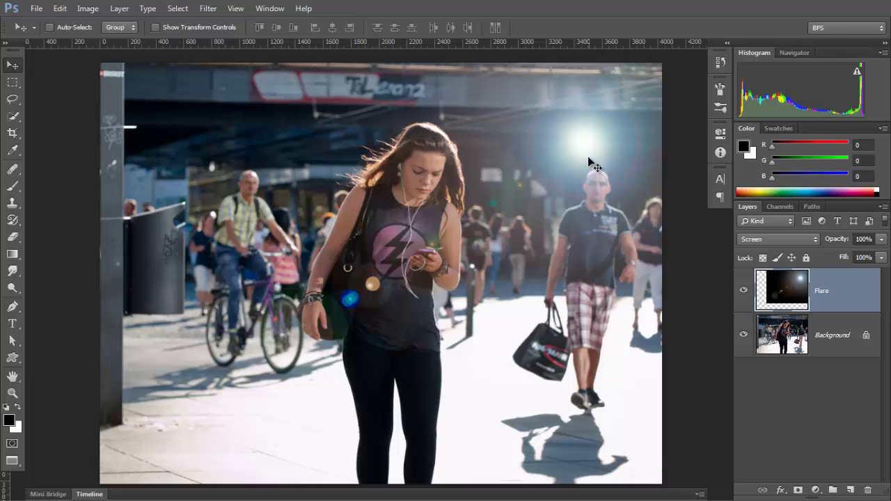
drag(588, 144, 402, 244)
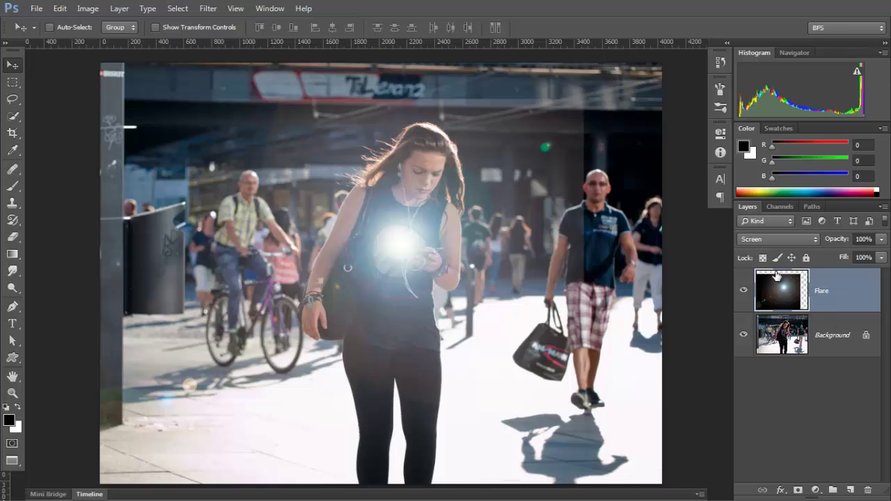
drag(384, 244, 510, 149)
mouse_move(485, 218)
mouse_down()
mouse_move(495, 223)
mouse_move(478, 227)
mouse_move(501, 223)
mouse_up()
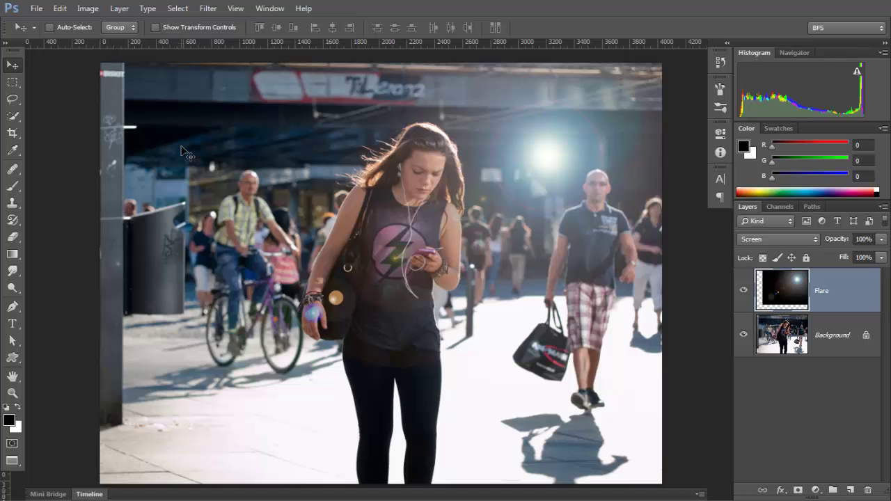
Free-transform the Flare layer, rotating it about -23 degrees and moving its light source above the head of the man with the bag.
click(60, 9)
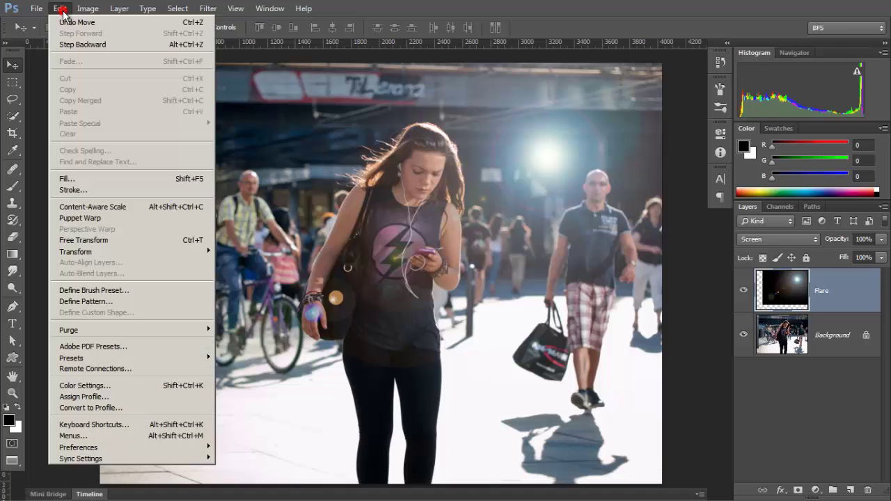
click(121, 239)
drag(110, 380, 217, 457)
key(ctrl+z)
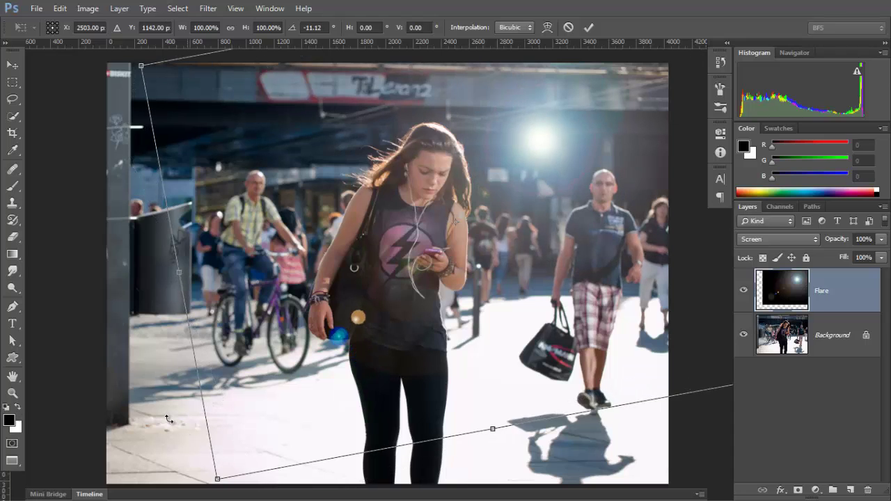
drag(158, 376, 209, 416)
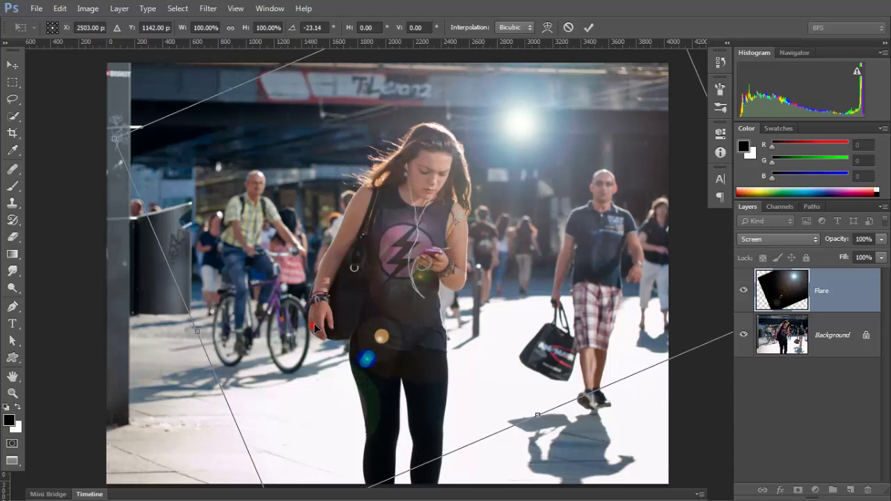
drag(315, 328, 399, 306)
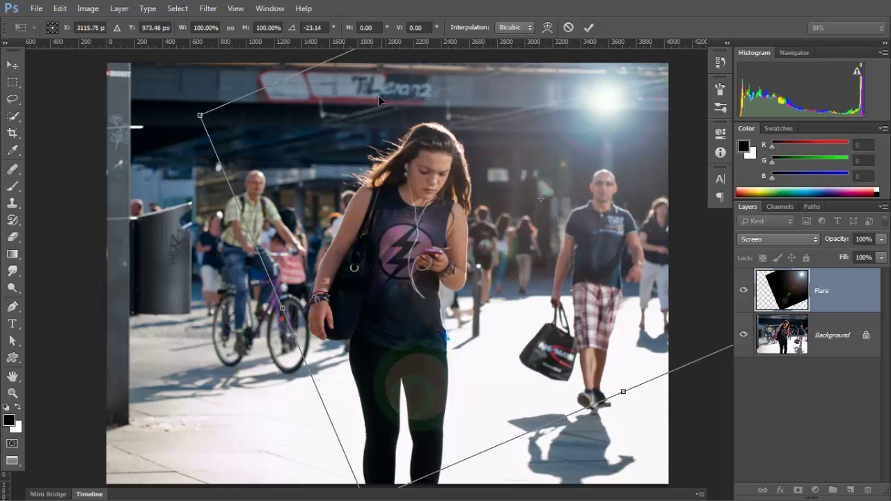
click(590, 28)
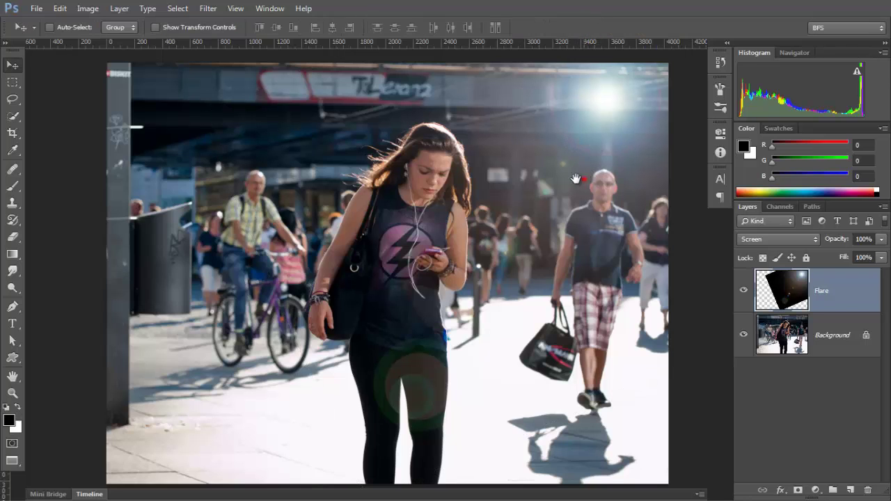
Apply Levels to the Flare layer with input black 8, midtone 1.38 and input white 249.
drag(578, 179, 507, 179)
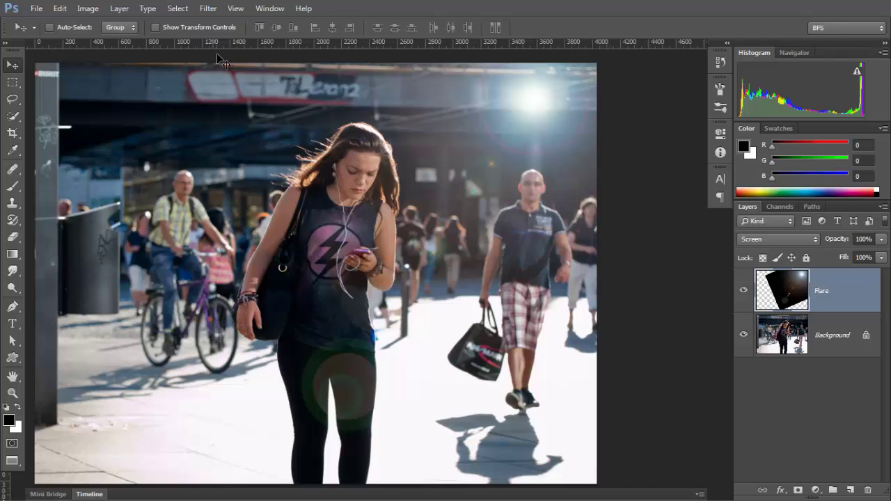
click(88, 9)
mouse_move(110, 43)
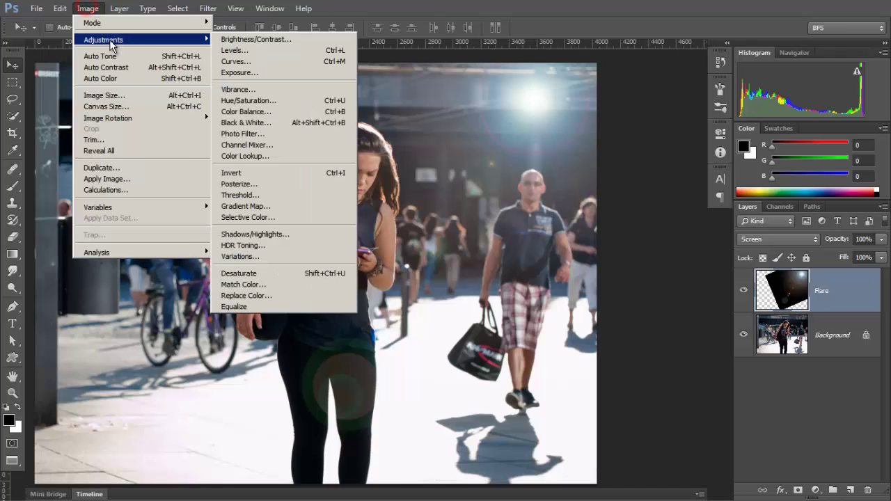
click(266, 52)
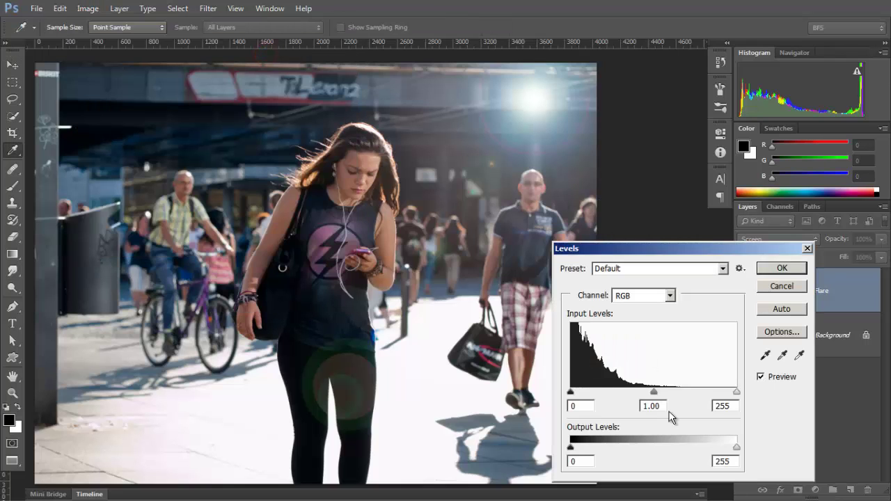
drag(654, 392, 634, 395)
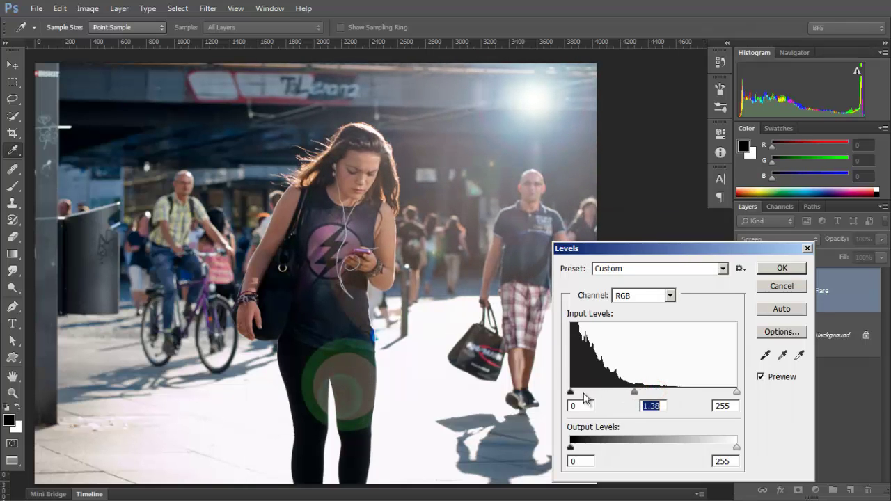
drag(571, 393, 577, 397)
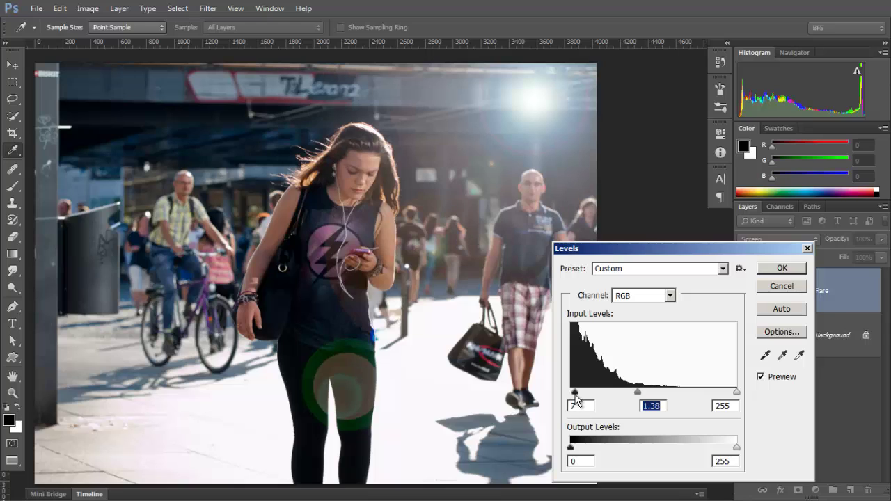
drag(736, 392, 733, 394)
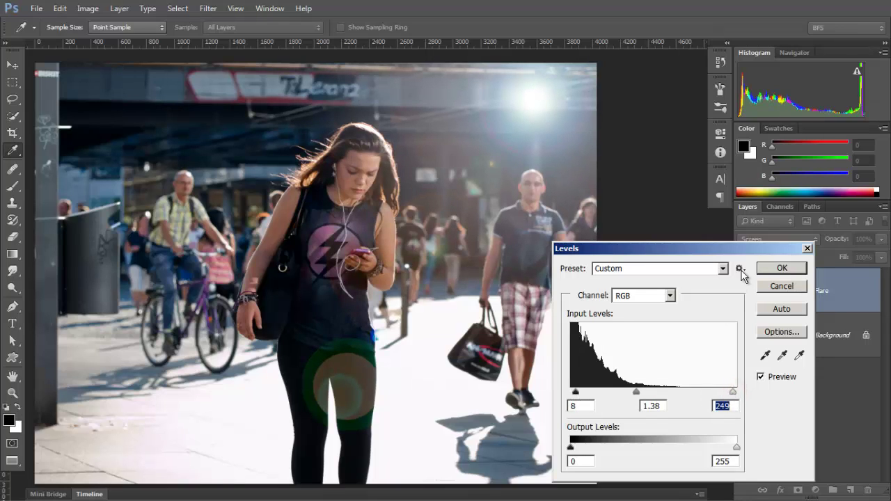
click(782, 269)
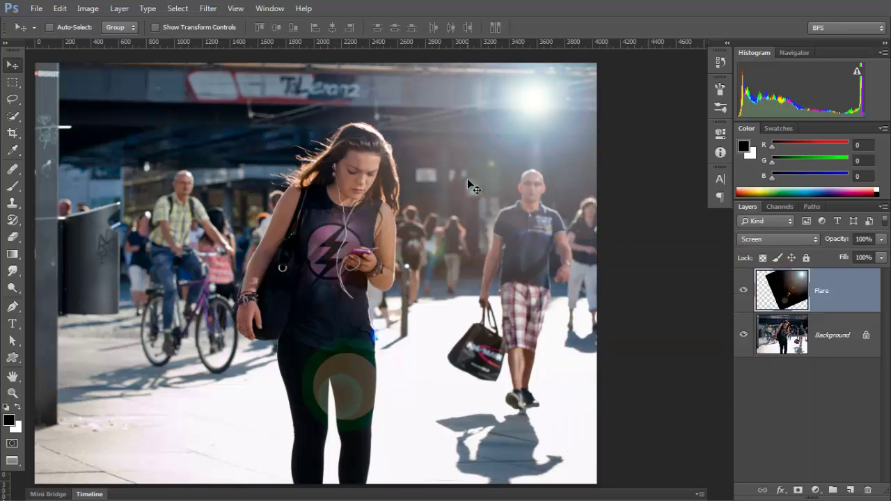
Colorize the Flare layer with Hue/Saturation, using hue 51 and saturation 16 for a warm golden tint.
click(87, 9)
mouse_move(110, 41)
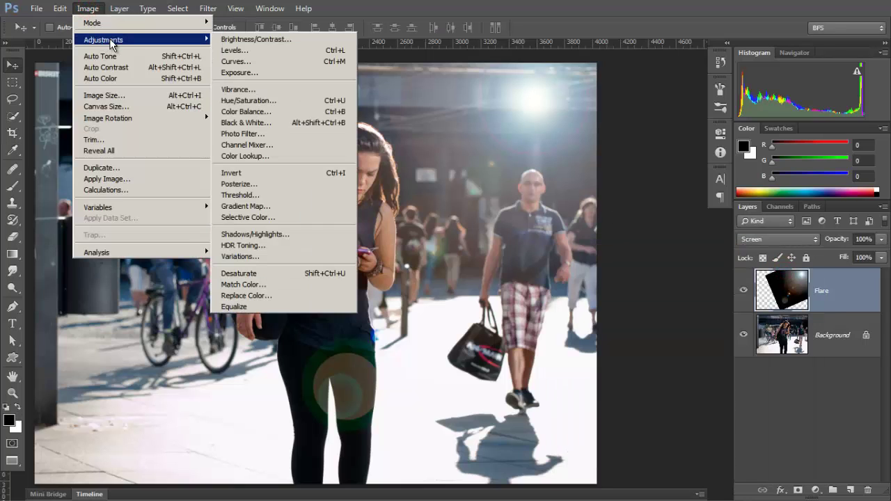
click(310, 104)
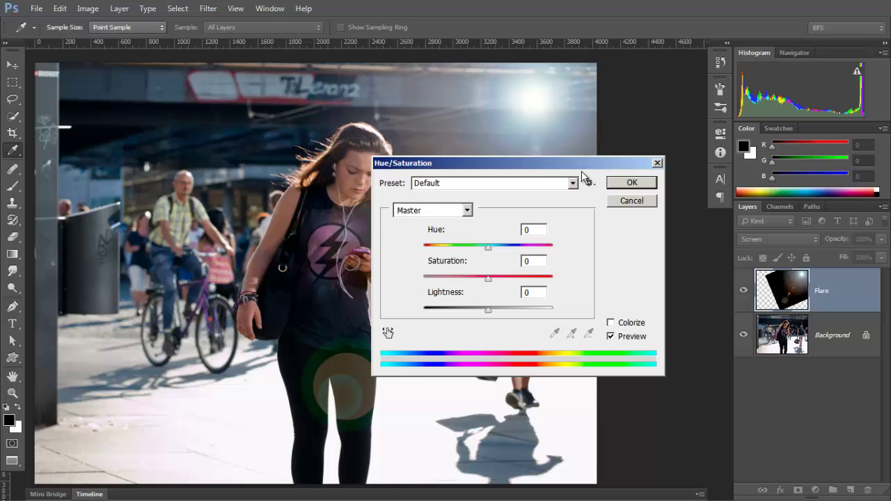
drag(682, 187, 742, 226)
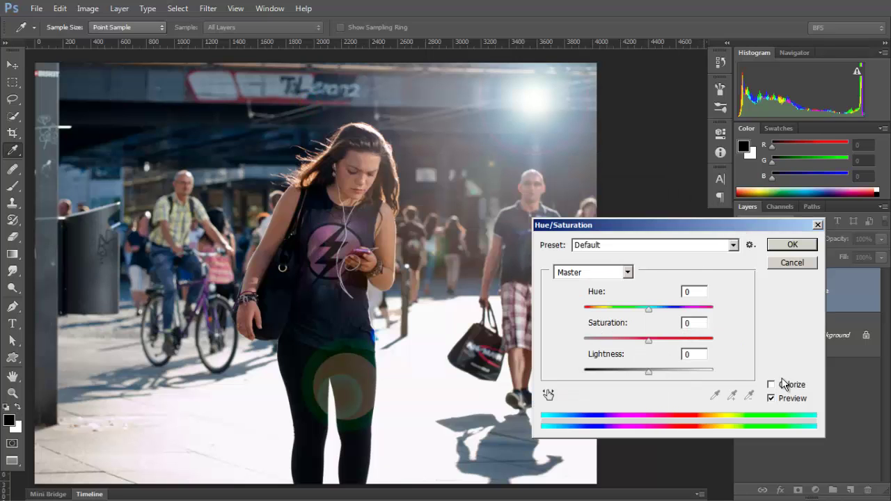
mouse_move(649, 308)
mouse_down()
mouse_move(567, 318)
mouse_move(683, 313)
mouse_move(640, 312)
mouse_move(653, 313)
mouse_up()
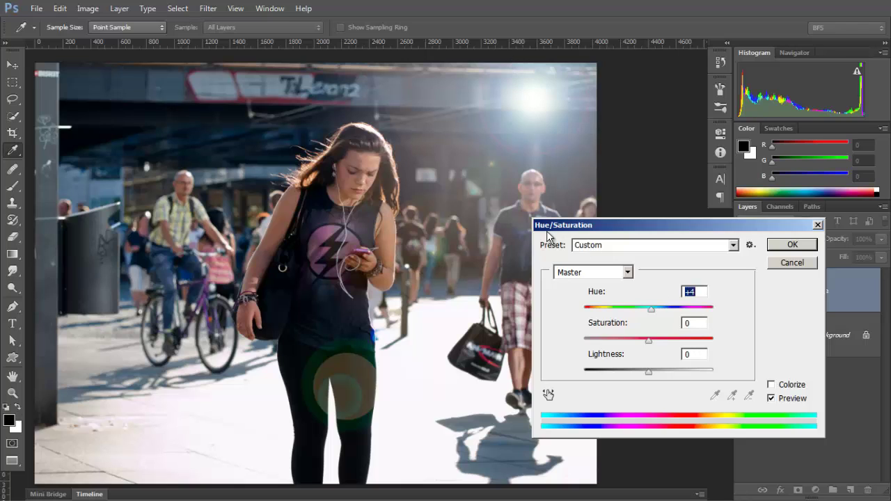
click(771, 386)
drag(585, 308, 605, 339)
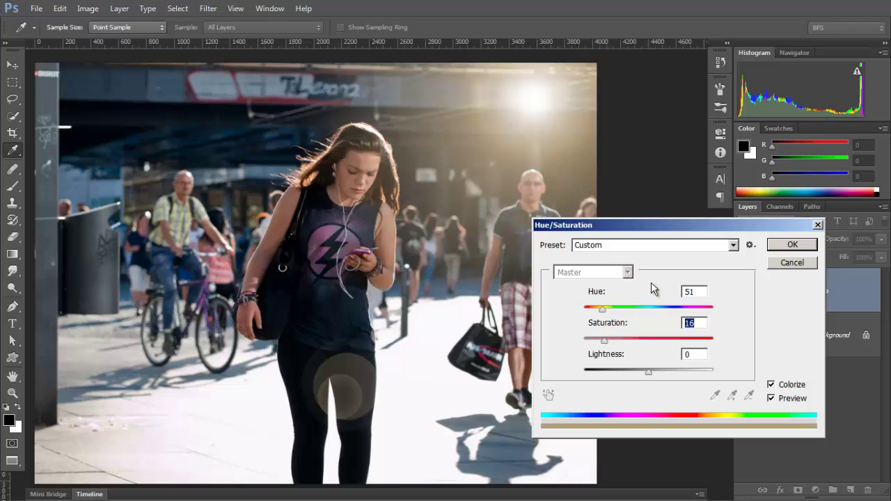
click(792, 247)
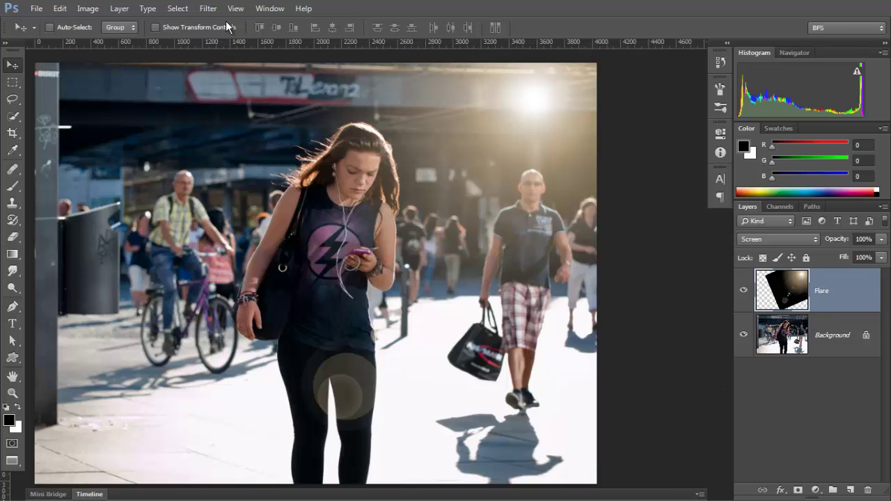
Soften the Flare layer with a Gaussian Blur, checking the edge of the flare's circle over the woman's legs in the preview.
click(212, 10)
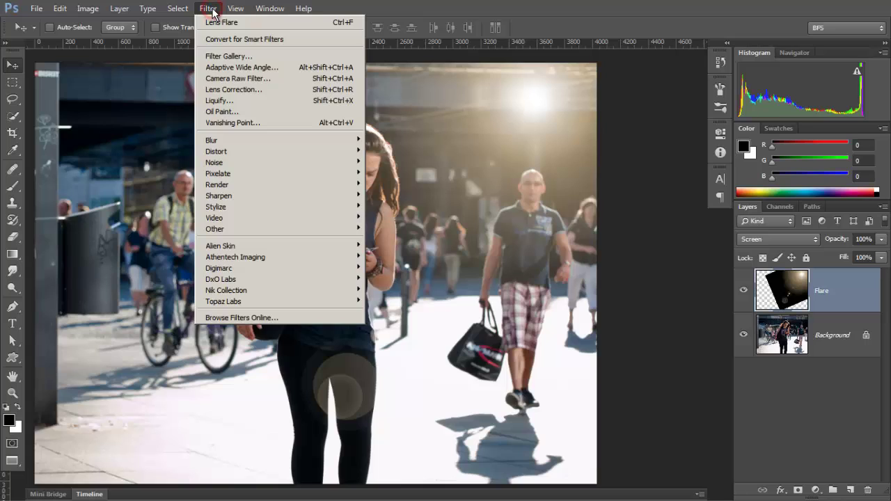
mouse_move(308, 147)
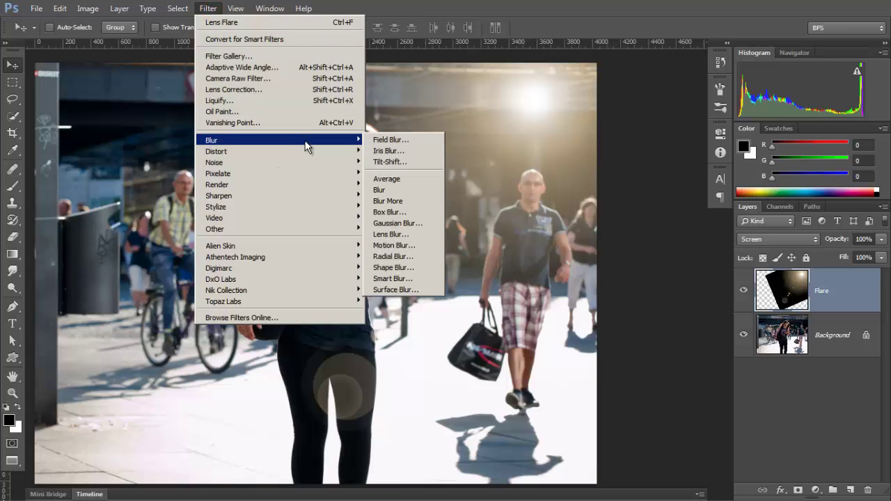
click(420, 223)
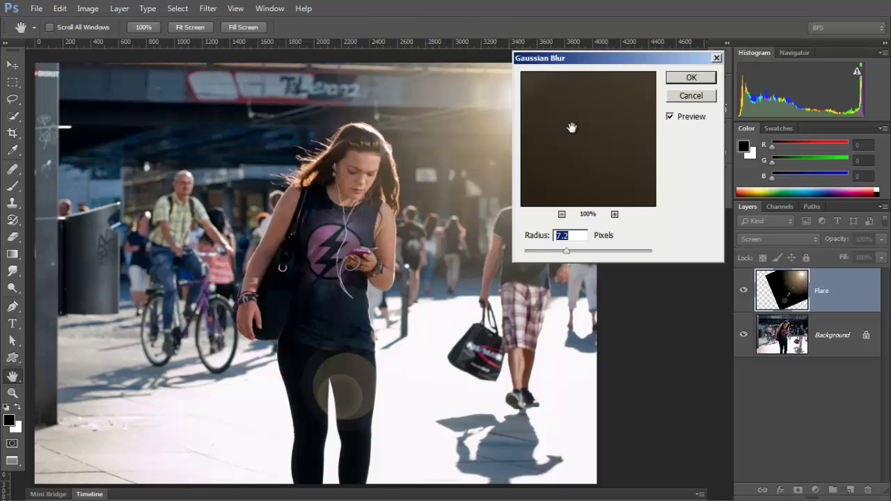
click(342, 372)
drag(553, 170, 626, 94)
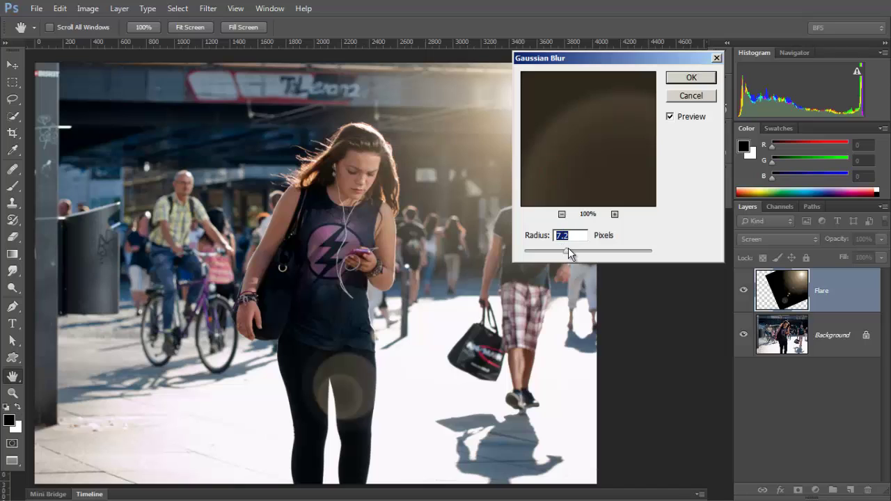
mouse_move(581, 252)
mouse_down()
mouse_move(600, 250)
mouse_move(573, 253)
mouse_up()
click(686, 76)
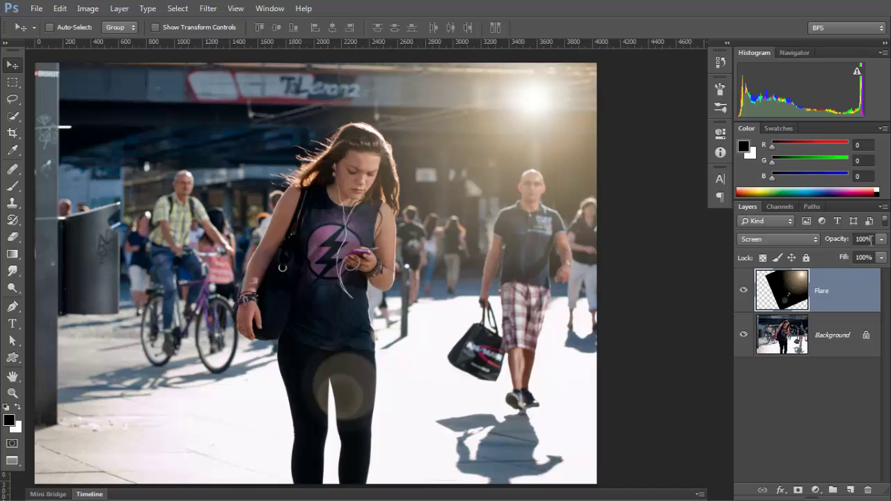
Lower the Flare layer's opacity to 71% and keep that layer selected.
drag(882, 239, 863, 257)
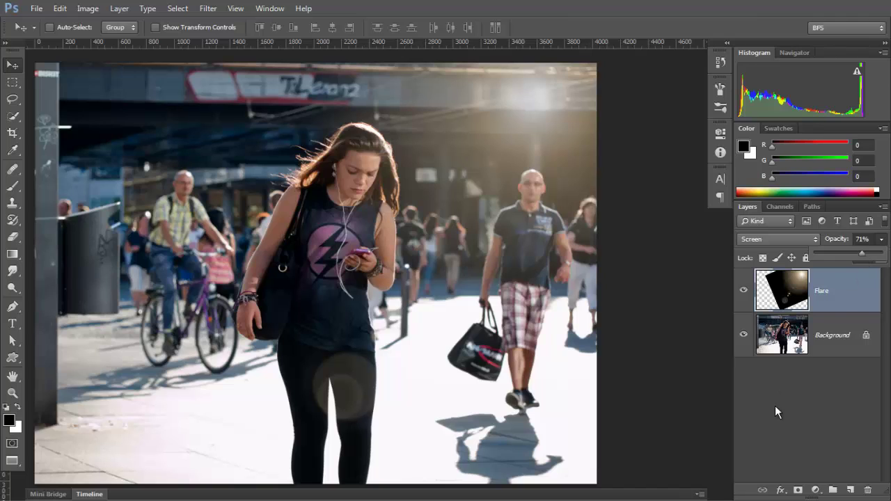
click(788, 432)
click(773, 294)
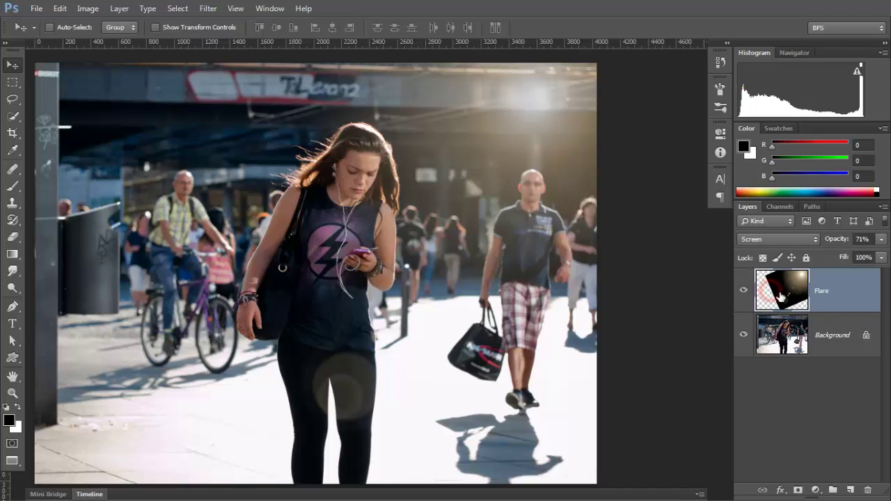